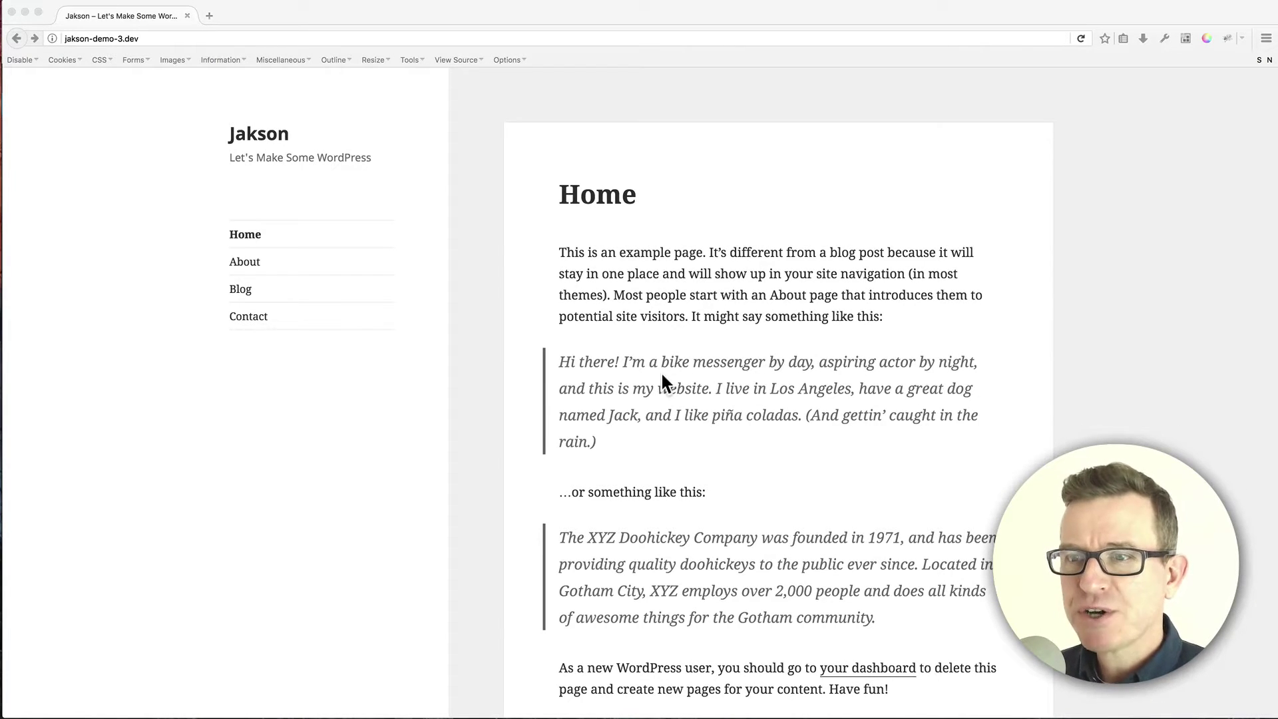
Go to the Add New Plugins page and copy the plugin name 'Menu Icons' from the notes.
key(super+Tab)
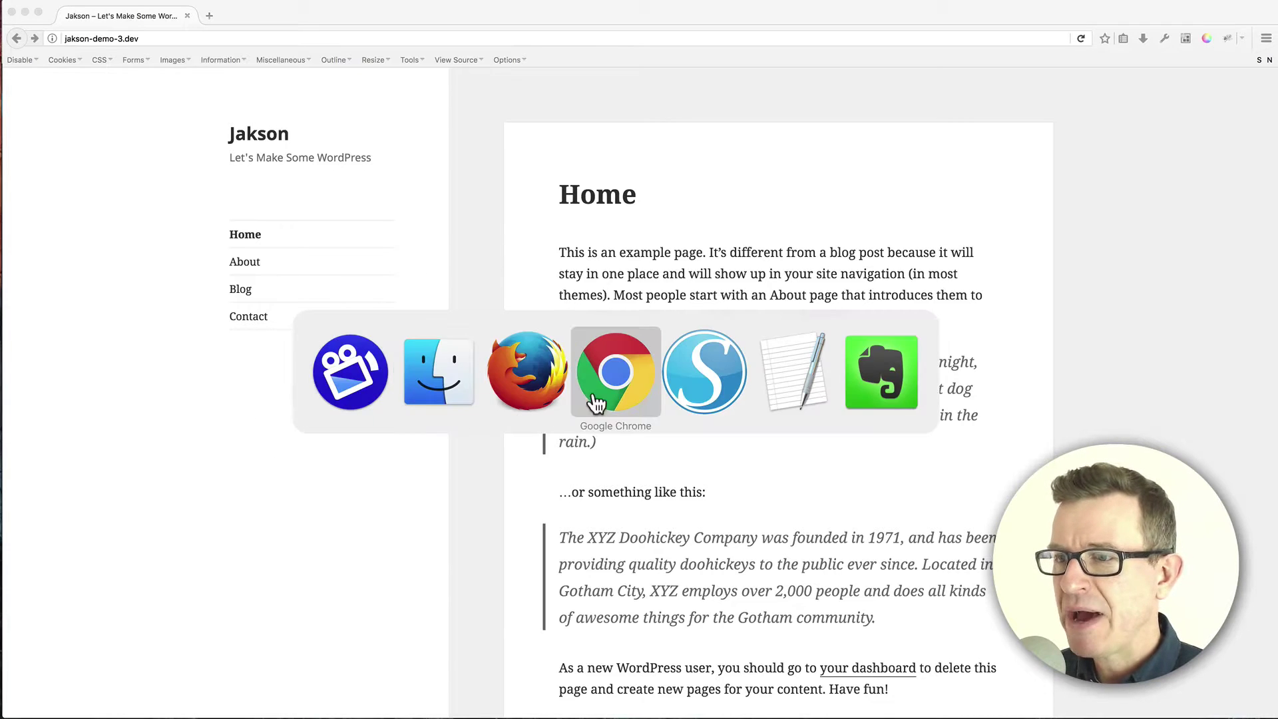
click(633, 393)
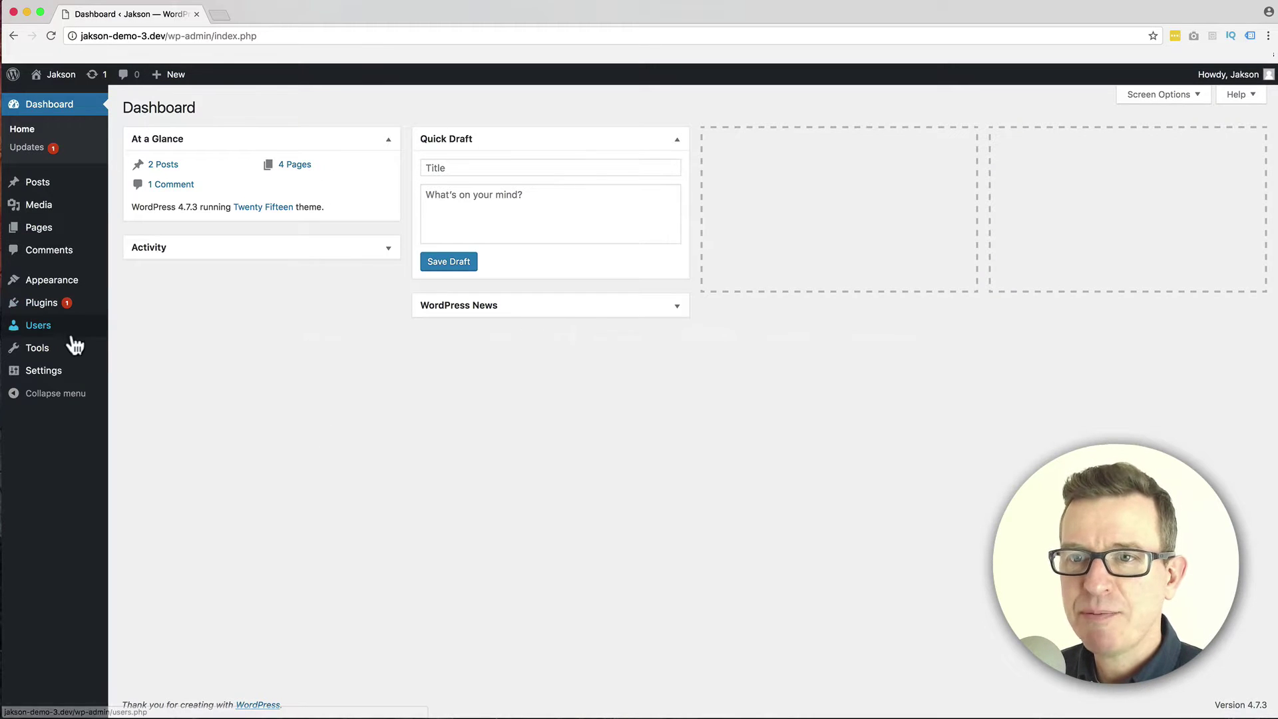
click(136, 324)
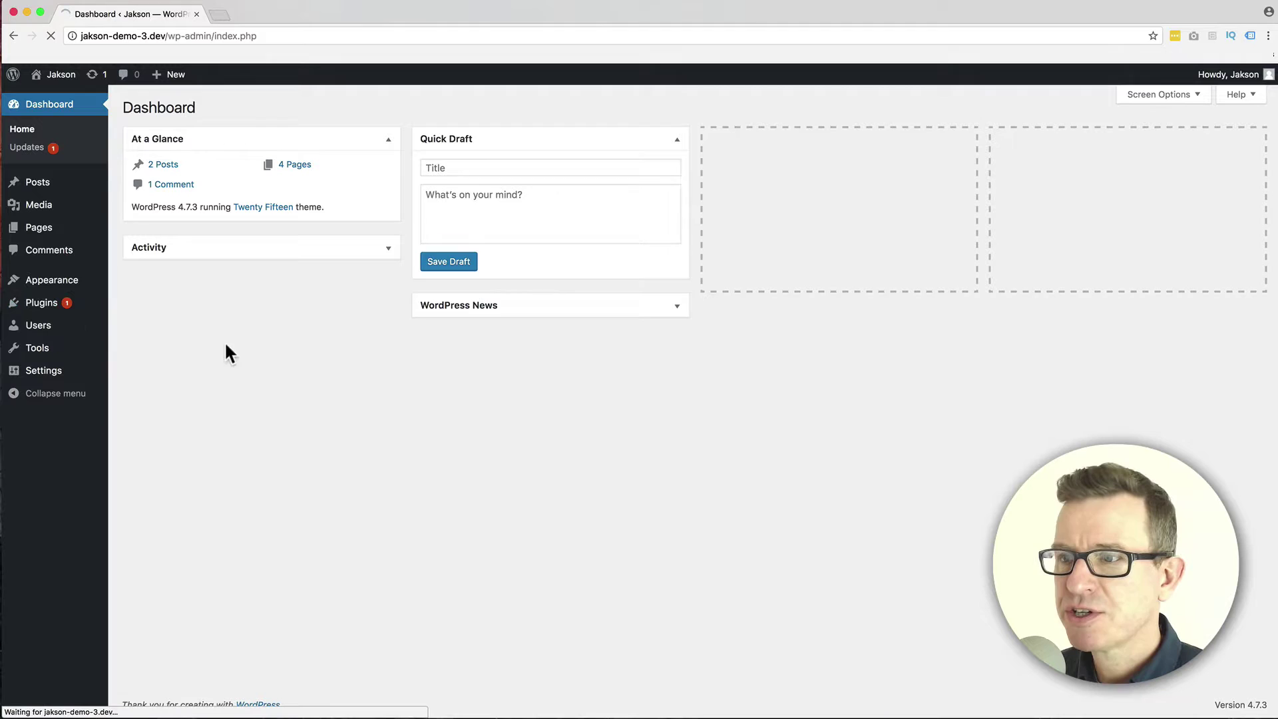
key(super+Tab)
click(769, 408)
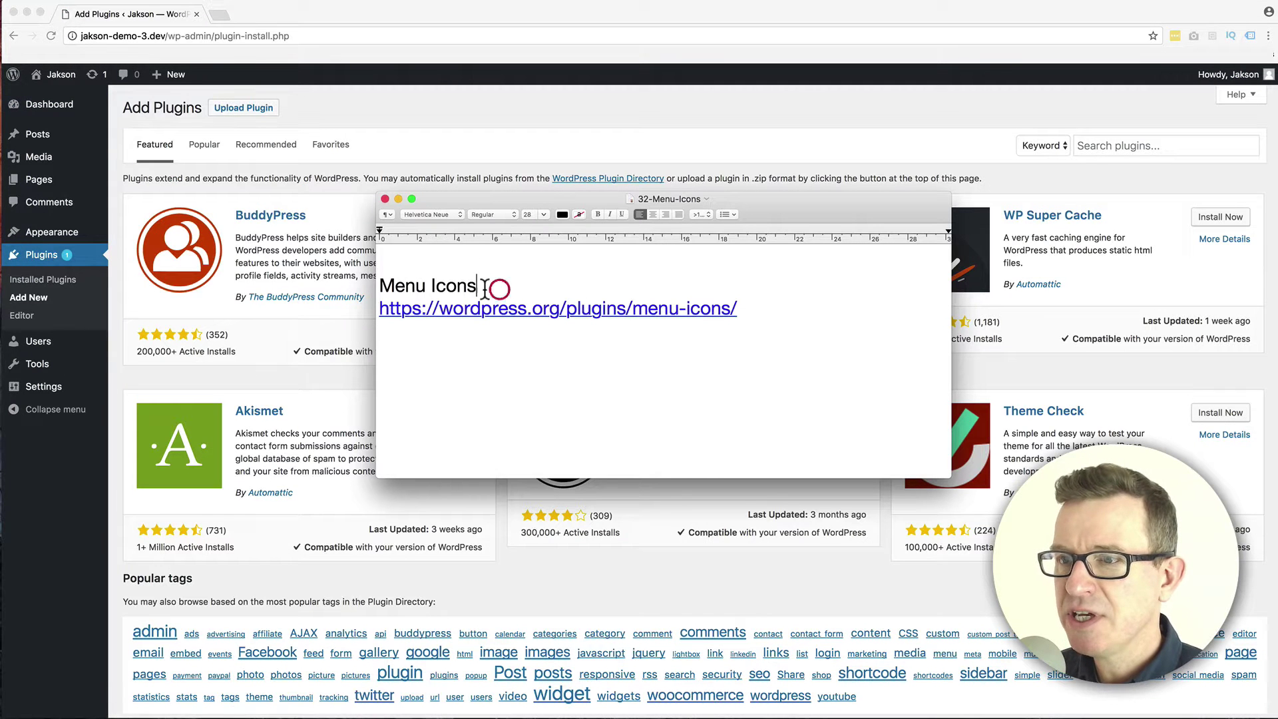
drag(491, 287, 361, 289)
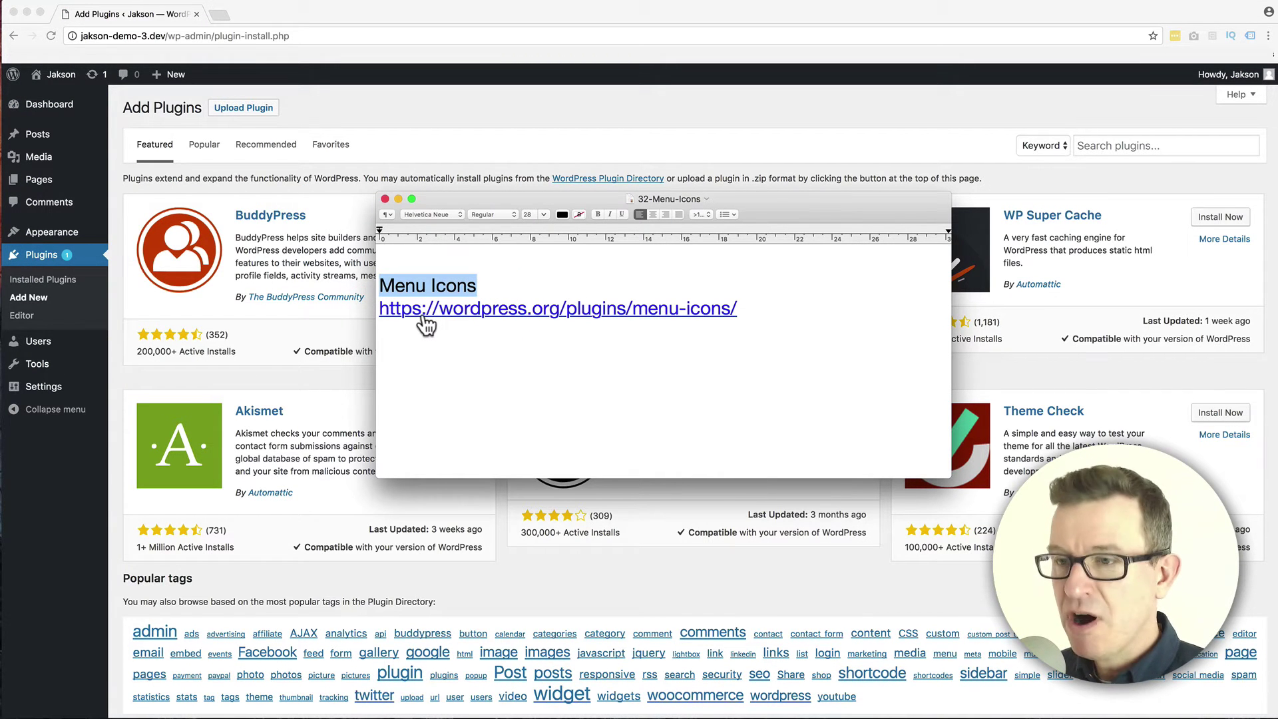
key(super+c)
Search the plugin directory for 'Menu Icons', then install and activate it.
key(super+Tab)
click(847, 145)
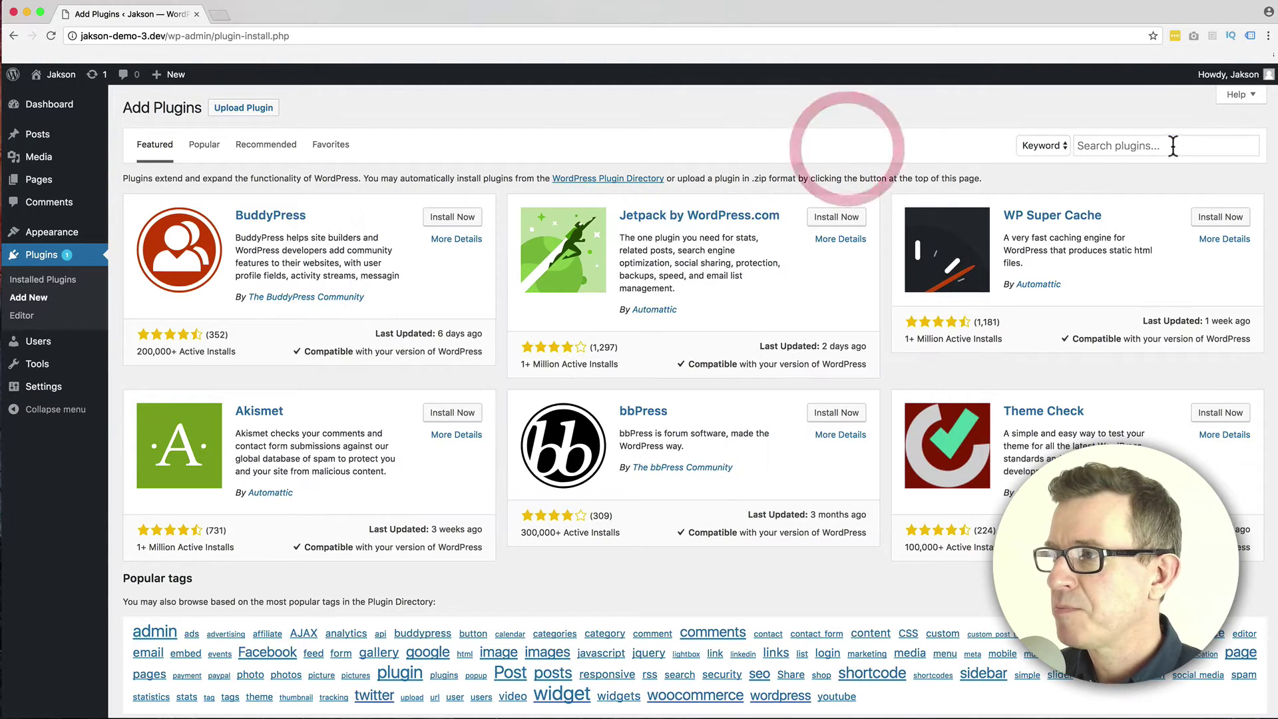
click(1171, 145)
key(super+v)
key(Return)
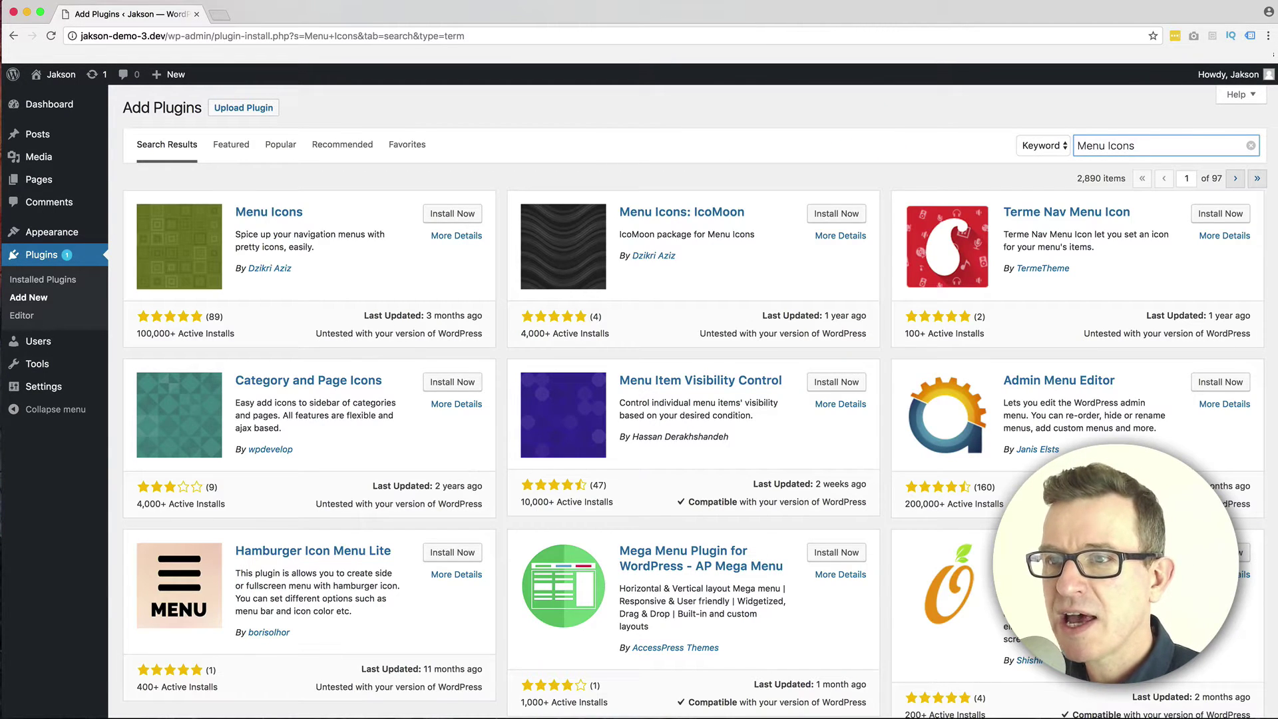
click(454, 221)
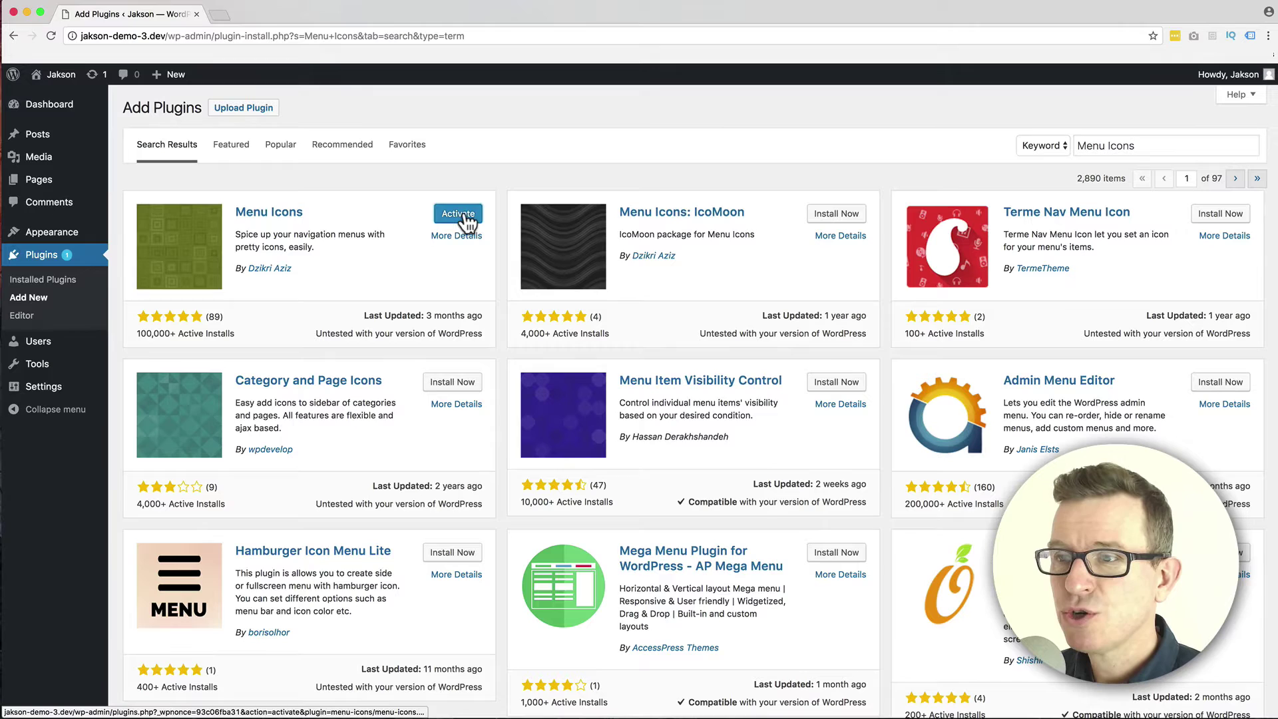
click(465, 219)
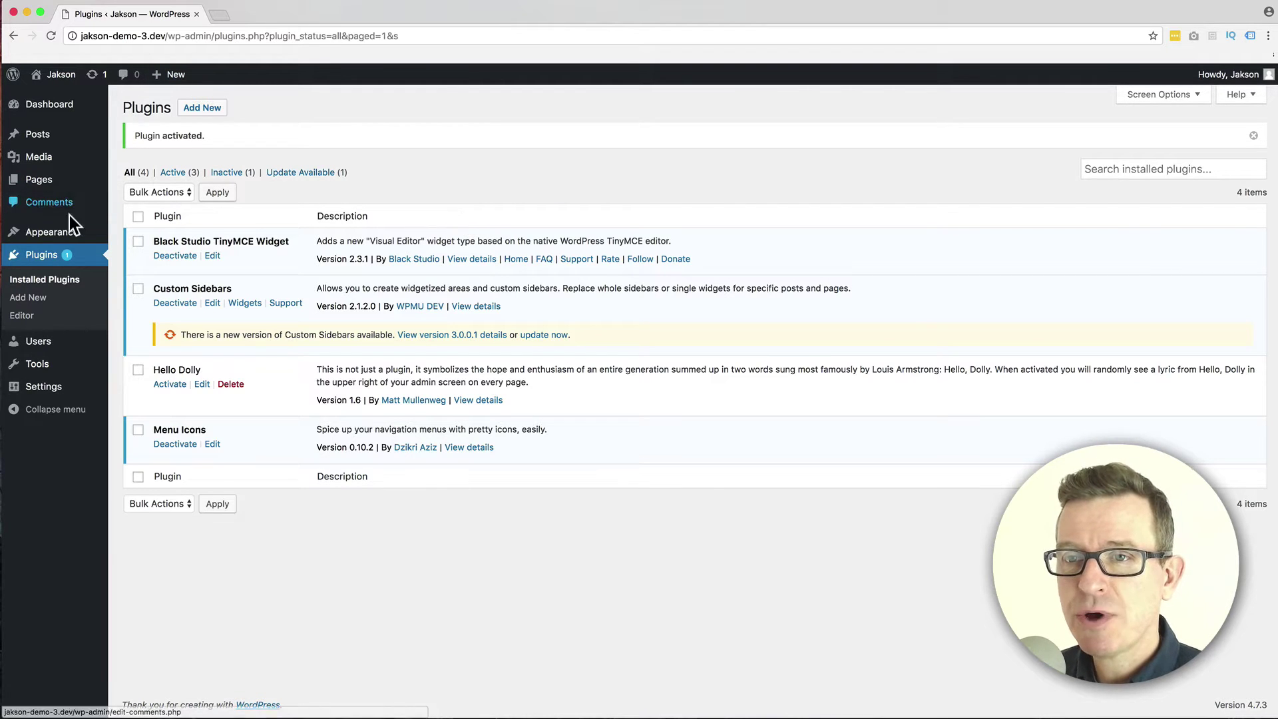
Pick the house dashicon for the Home menu item, placed before the label, and check its vertical alignment.
mouse_move(51, 233)
click(136, 289)
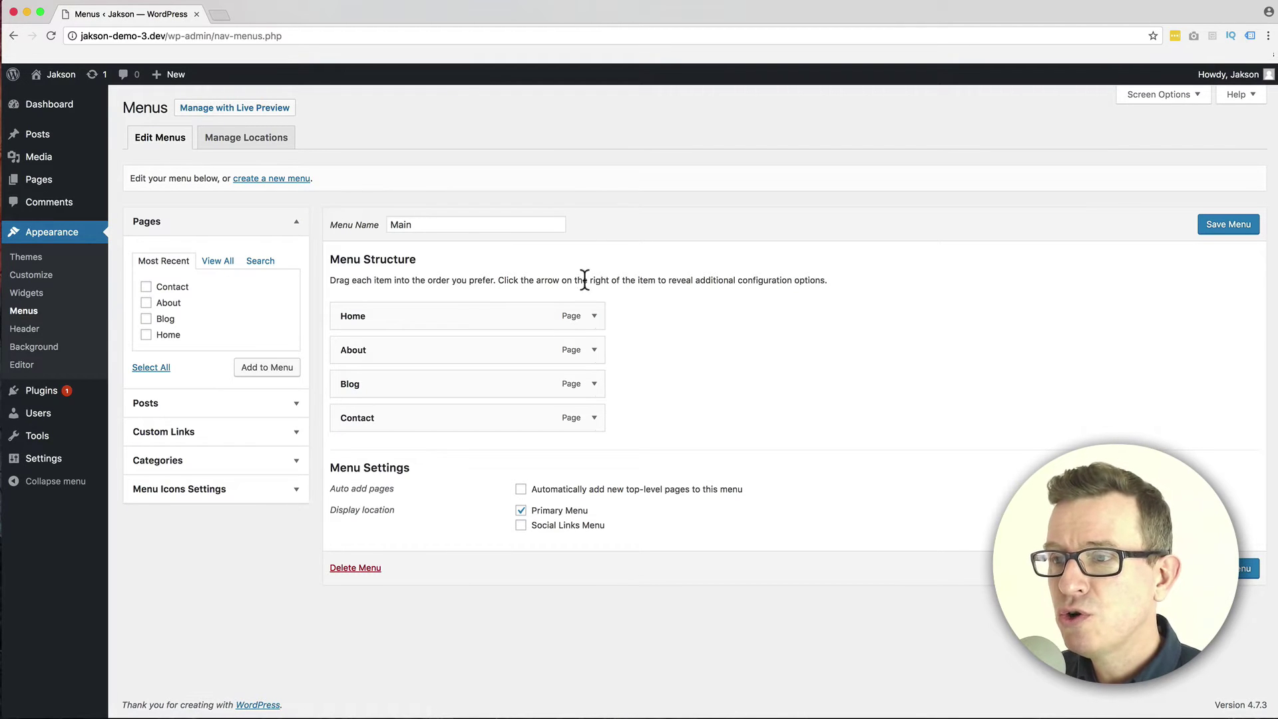
click(594, 318)
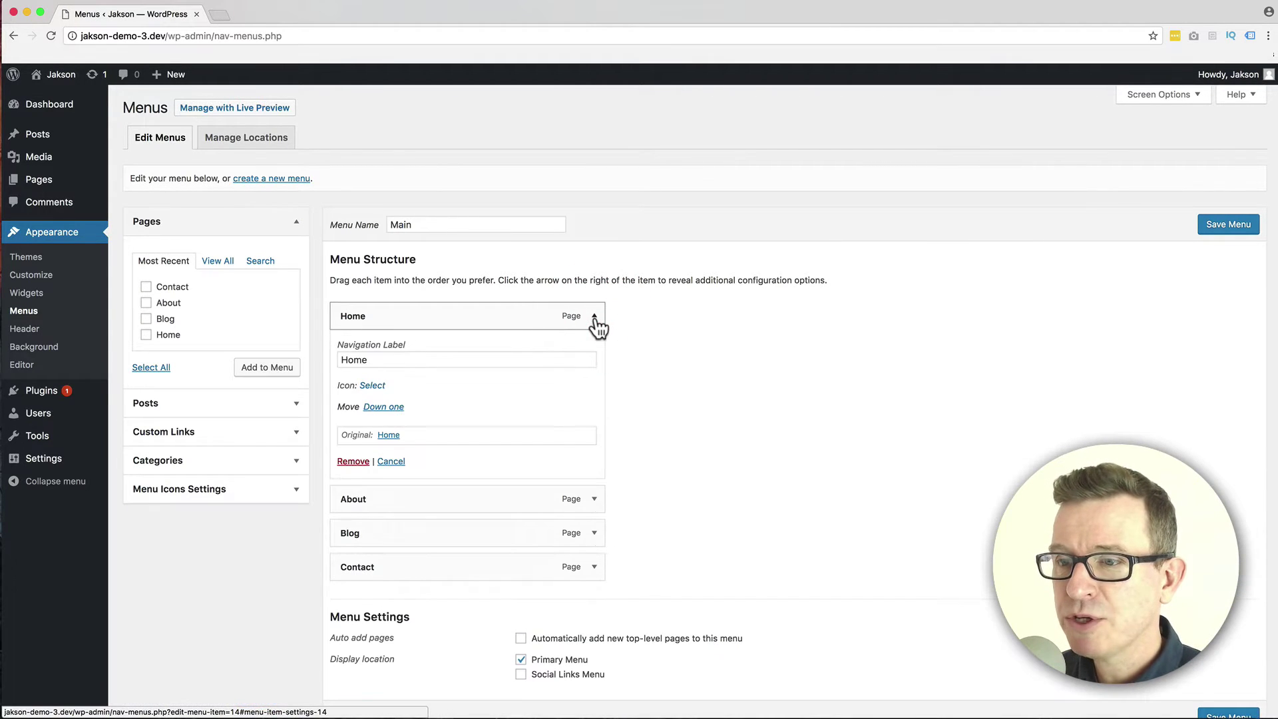
click(374, 386)
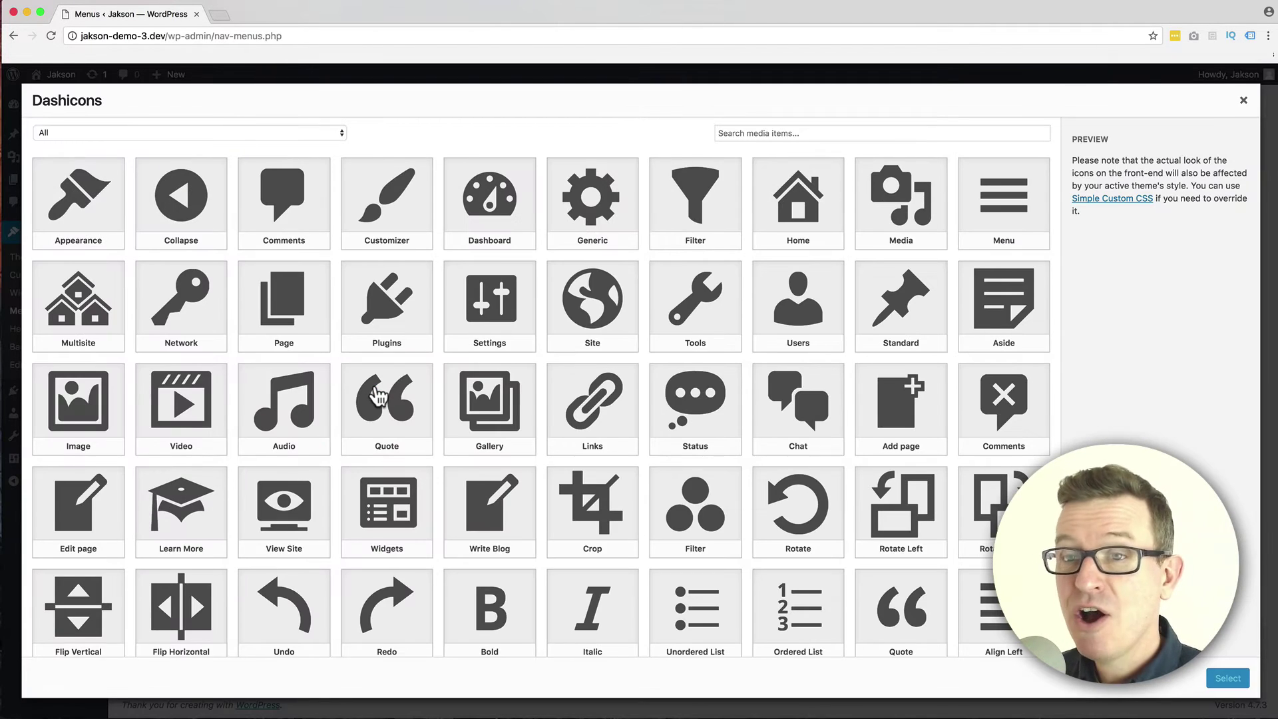
click(814, 130)
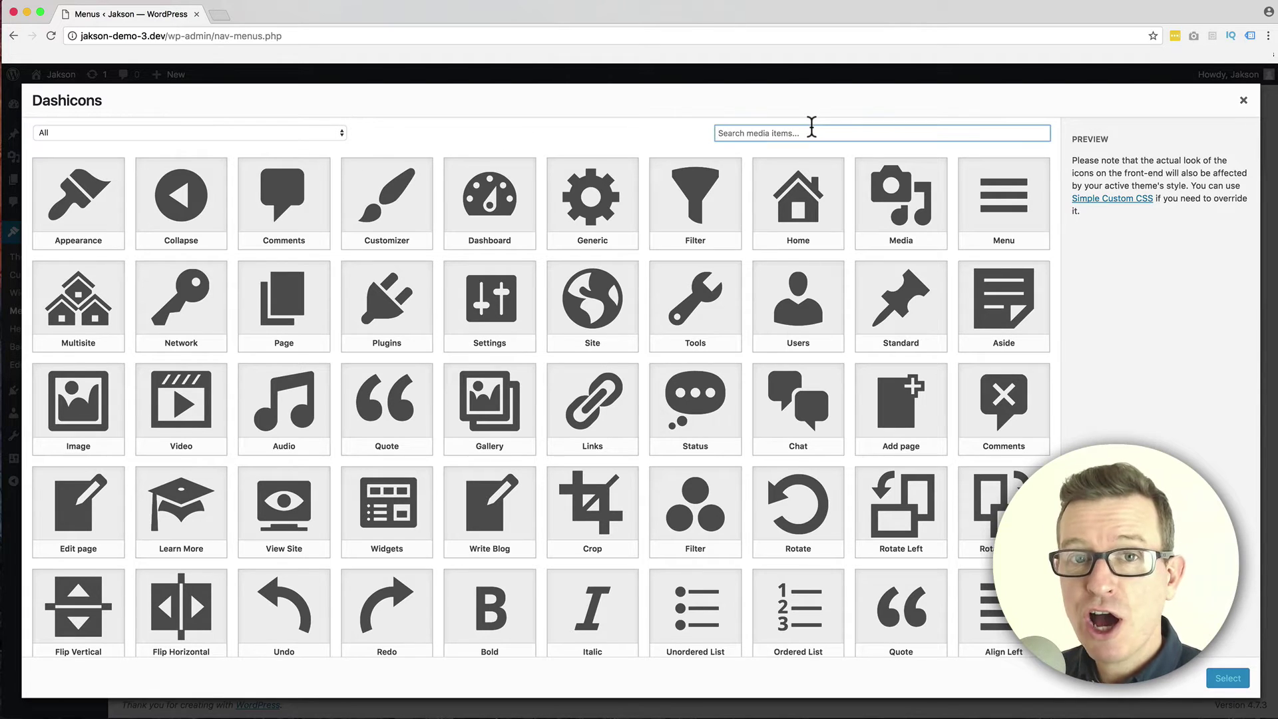
click(811, 196)
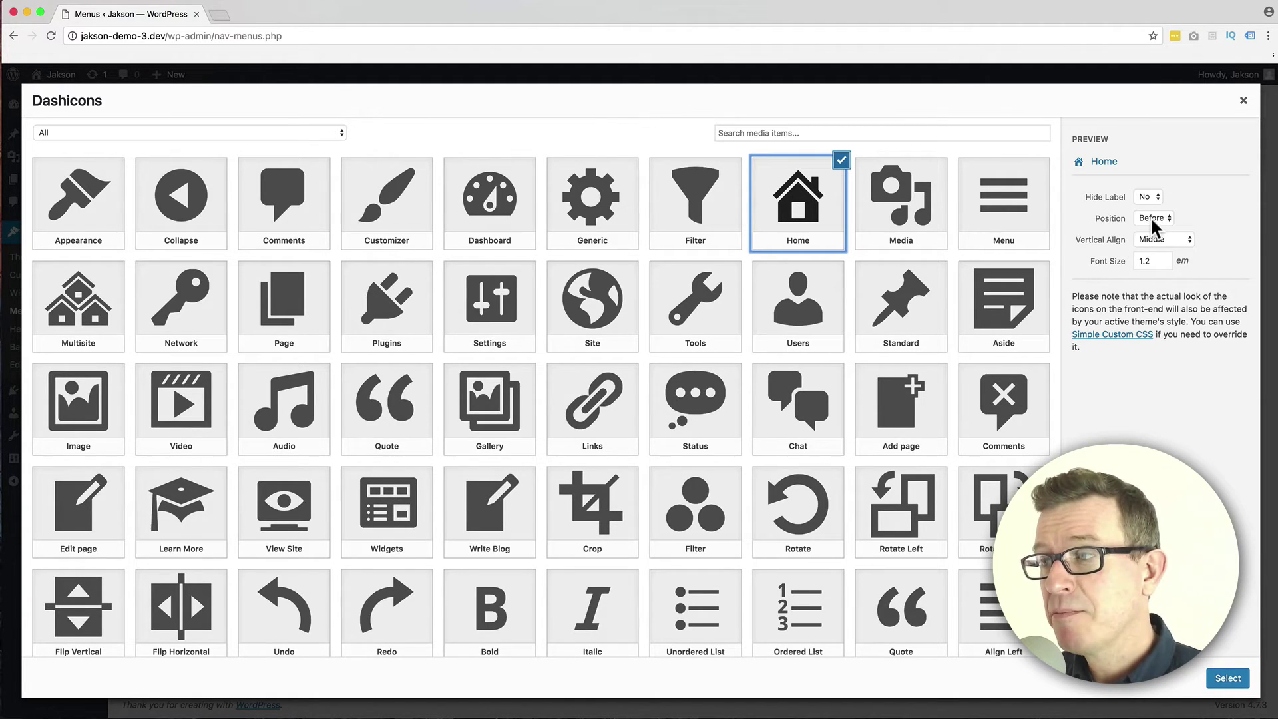
click(1151, 217)
click(1202, 205)
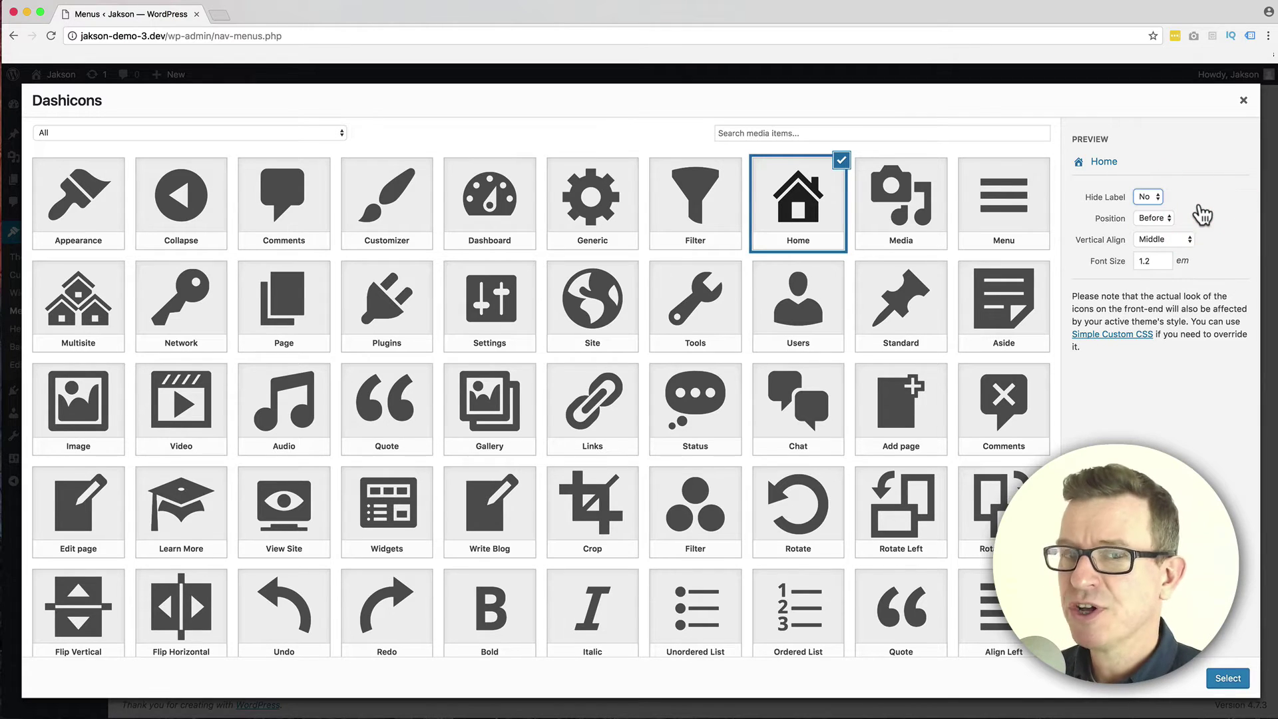
click(1154, 241)
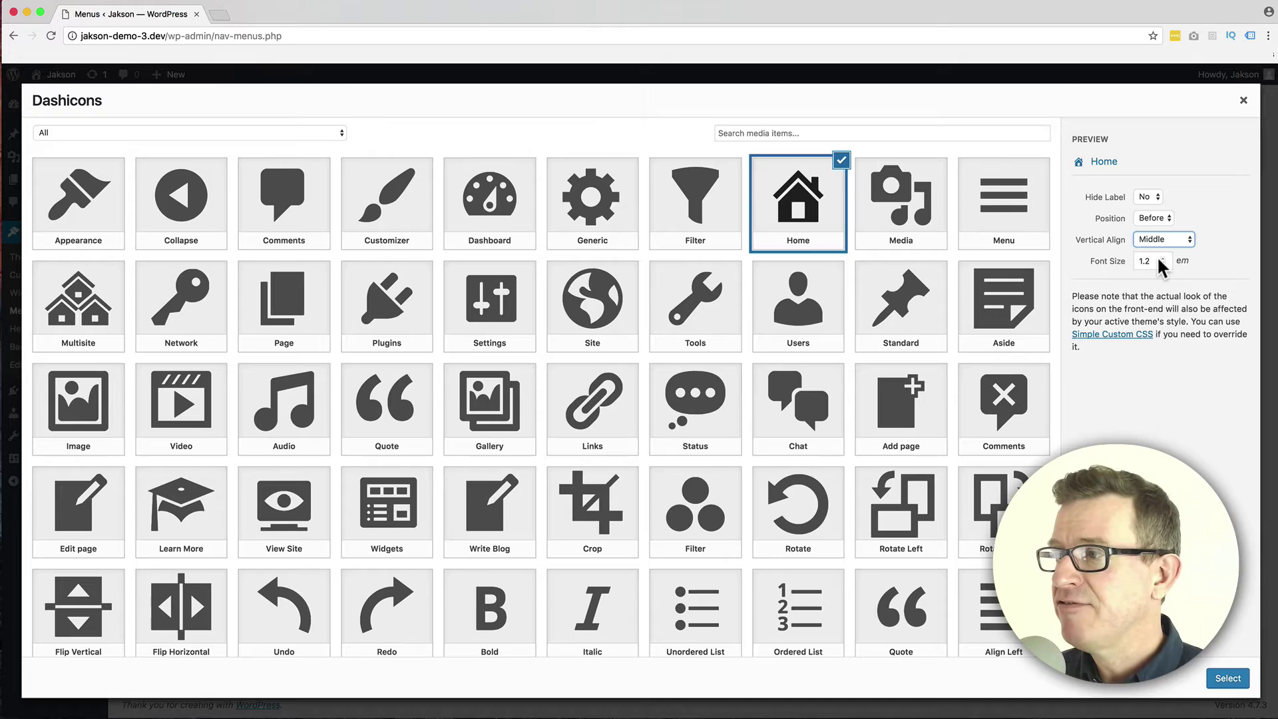
Confirm Home's house icon and give the About menu item the Users person icon.
click(1237, 678)
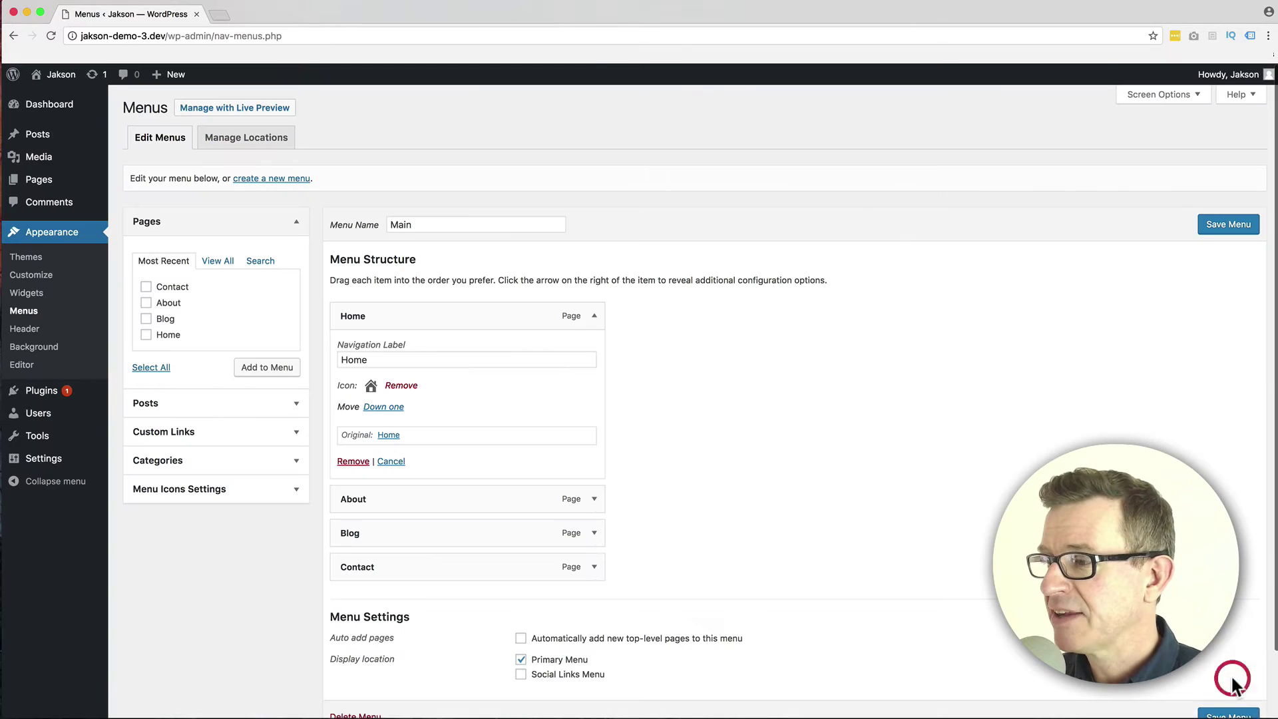
click(593, 500)
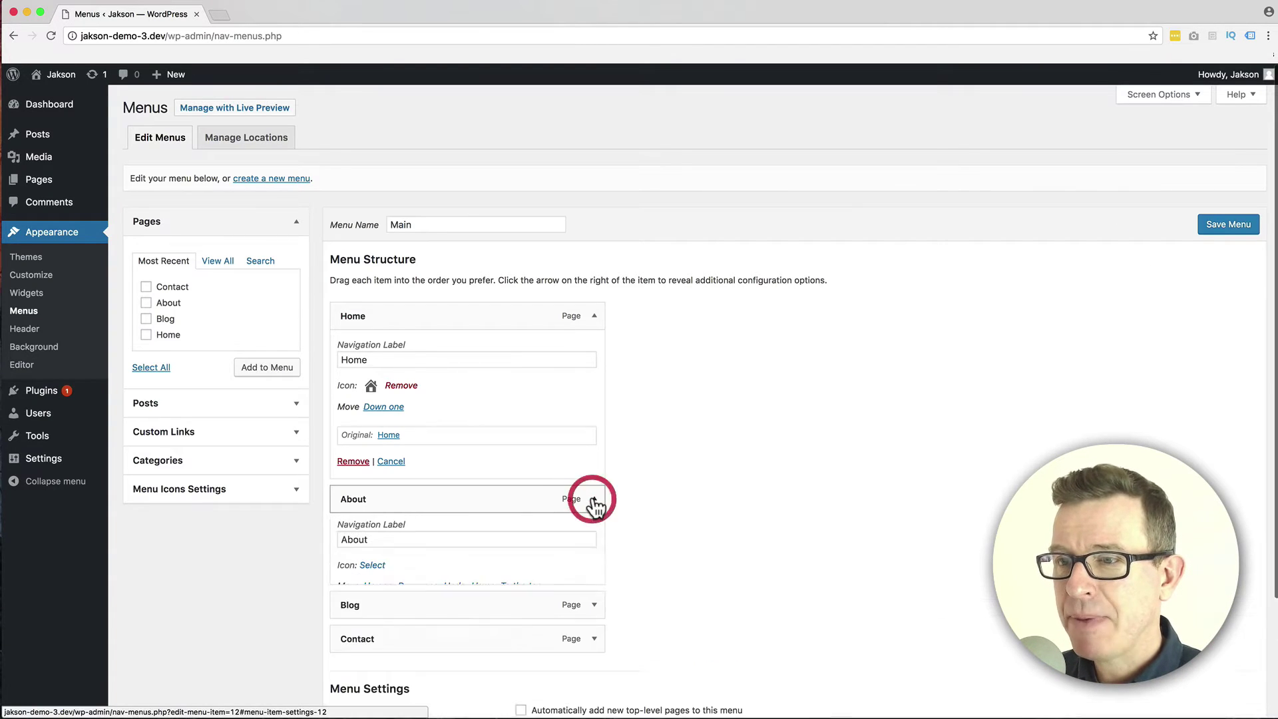
click(372, 569)
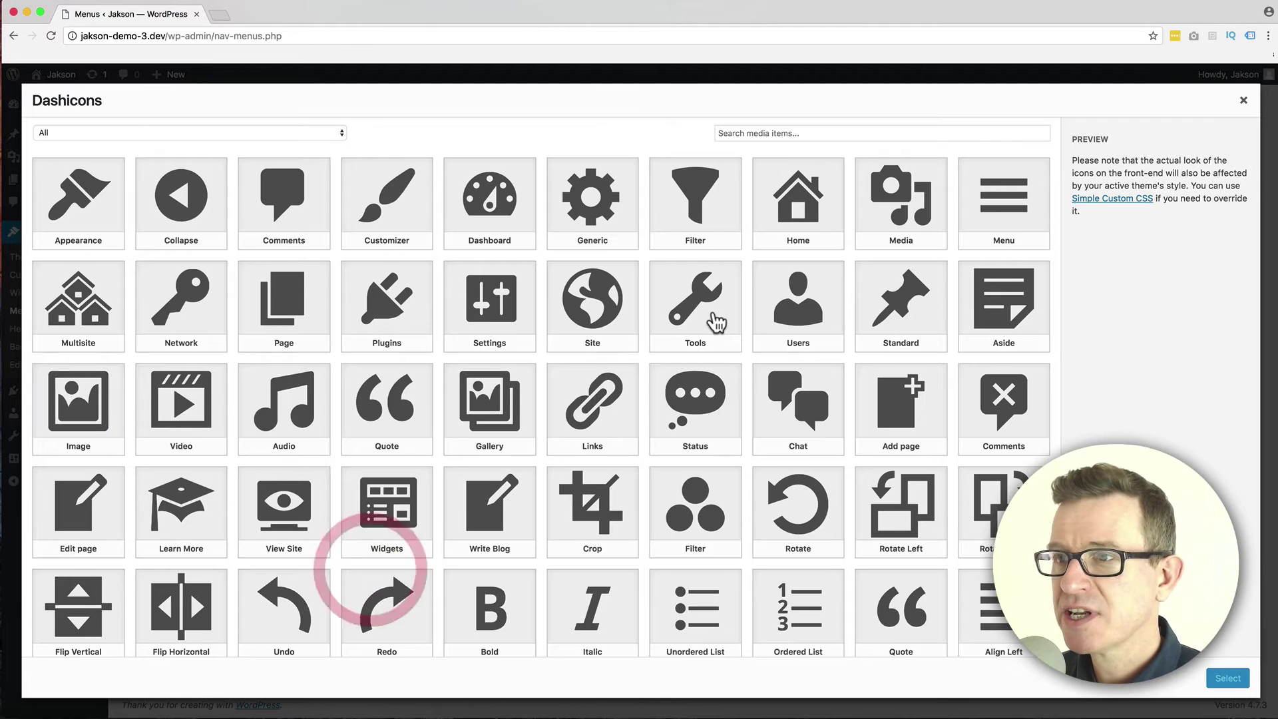
click(800, 312)
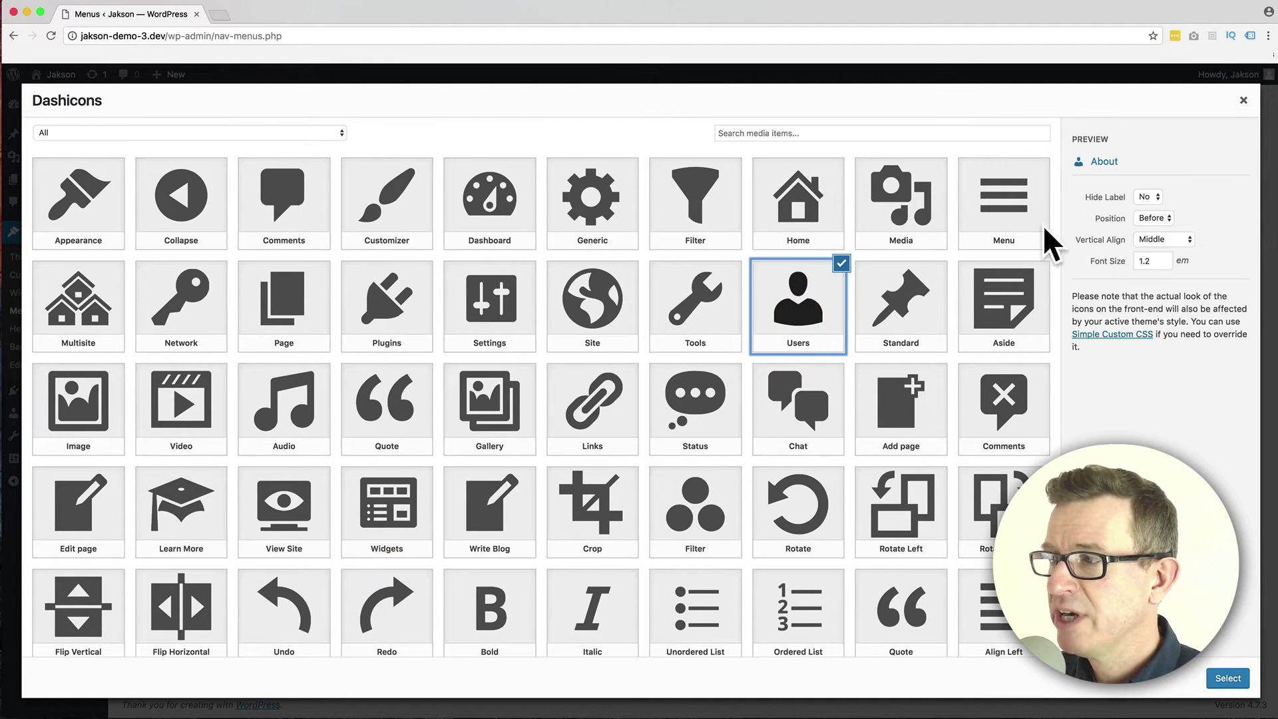
click(1225, 680)
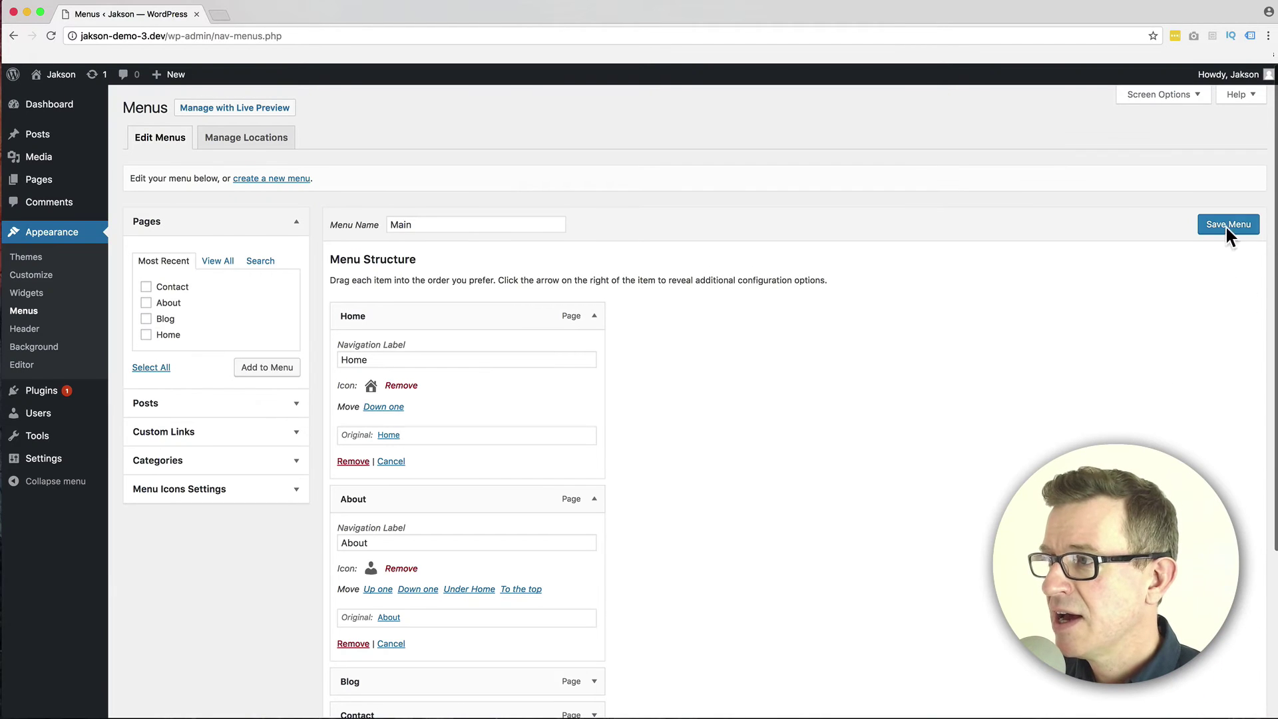
Save the Main menu and switch to the site in Firefox.
click(1228, 228)
key(super+Tab)
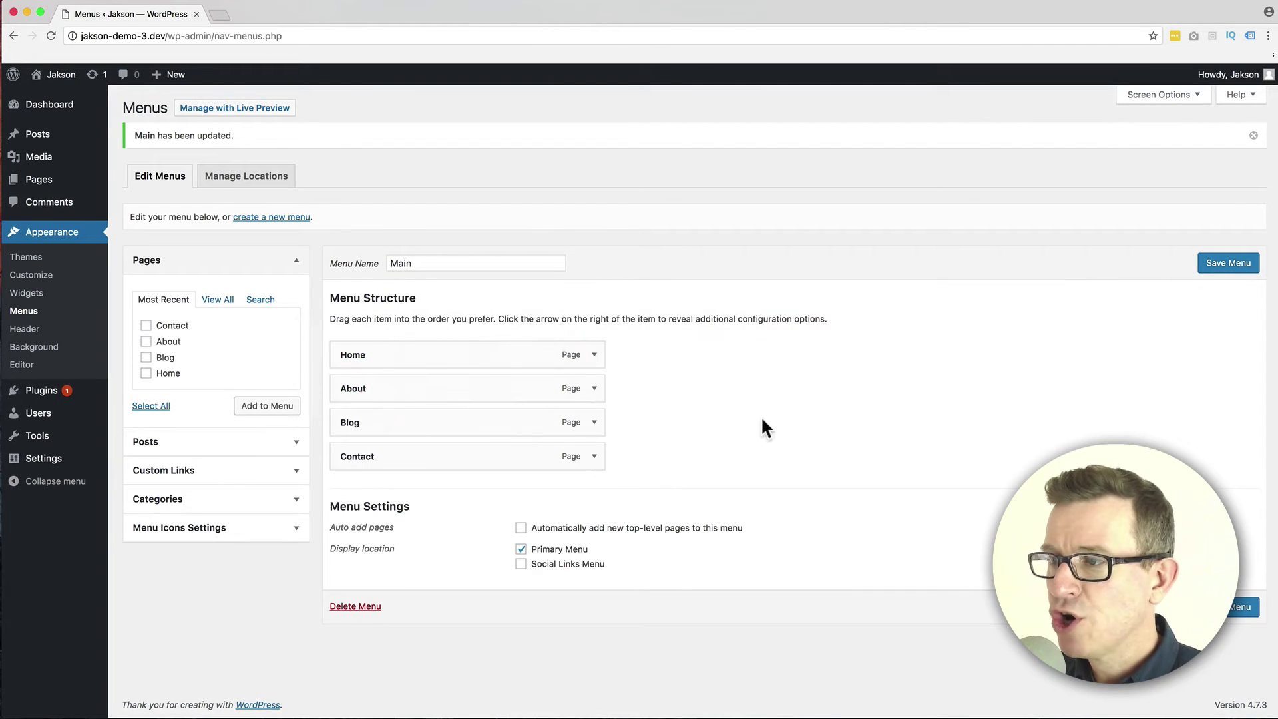
key(super+Tab)
Reload the site in Firefox to see the house and person icons beside Home and About.
key(Tab)
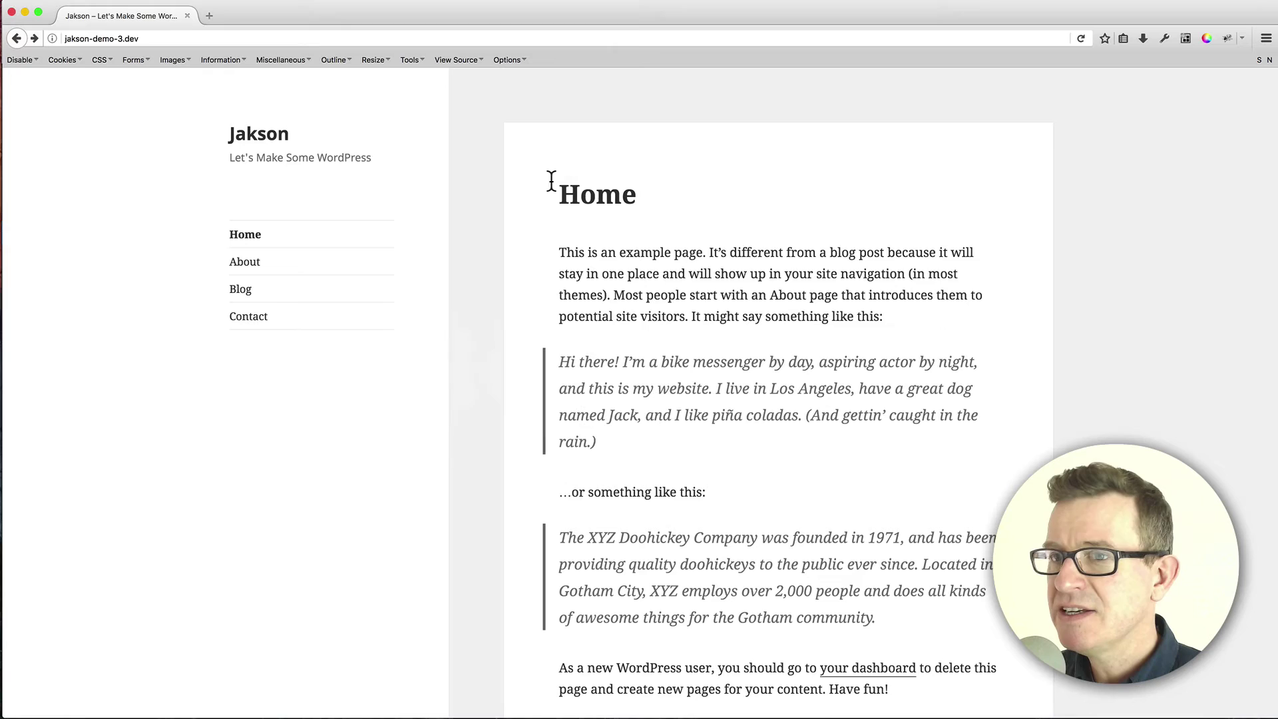
click(1081, 39)
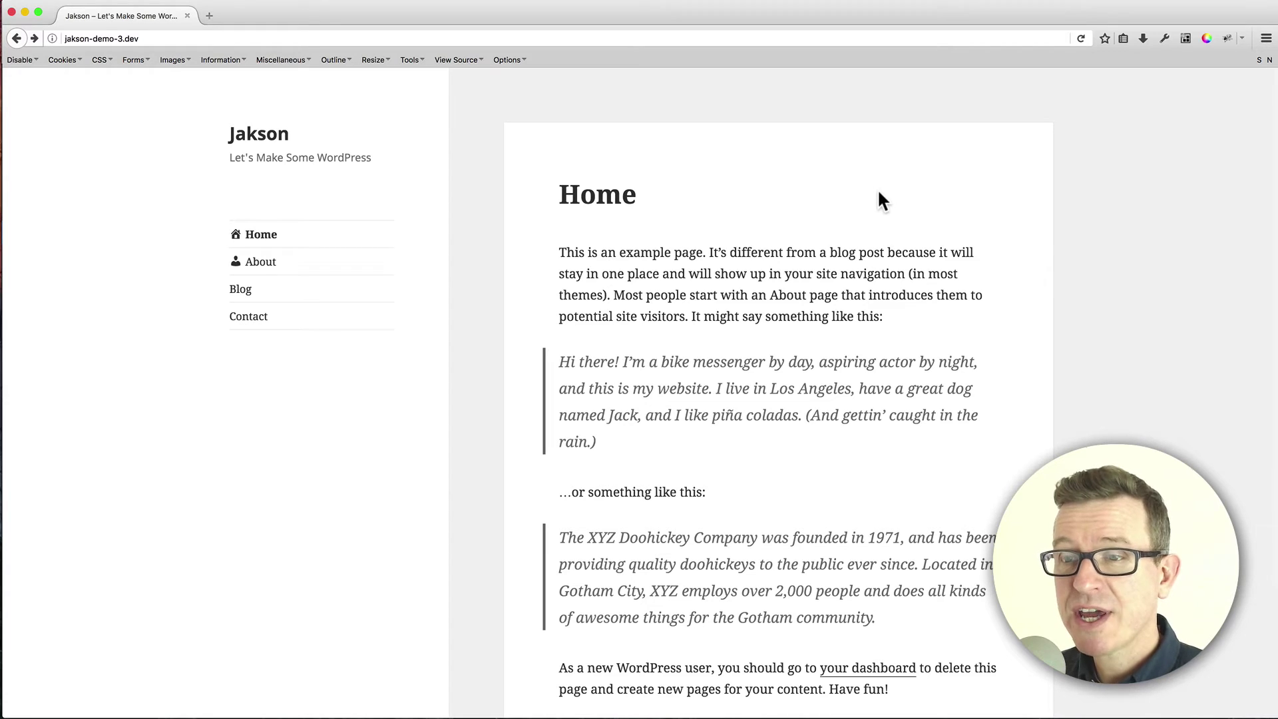
Back in the menu admin, give the Blog menu item the Quote icon.
key(super+Tab)
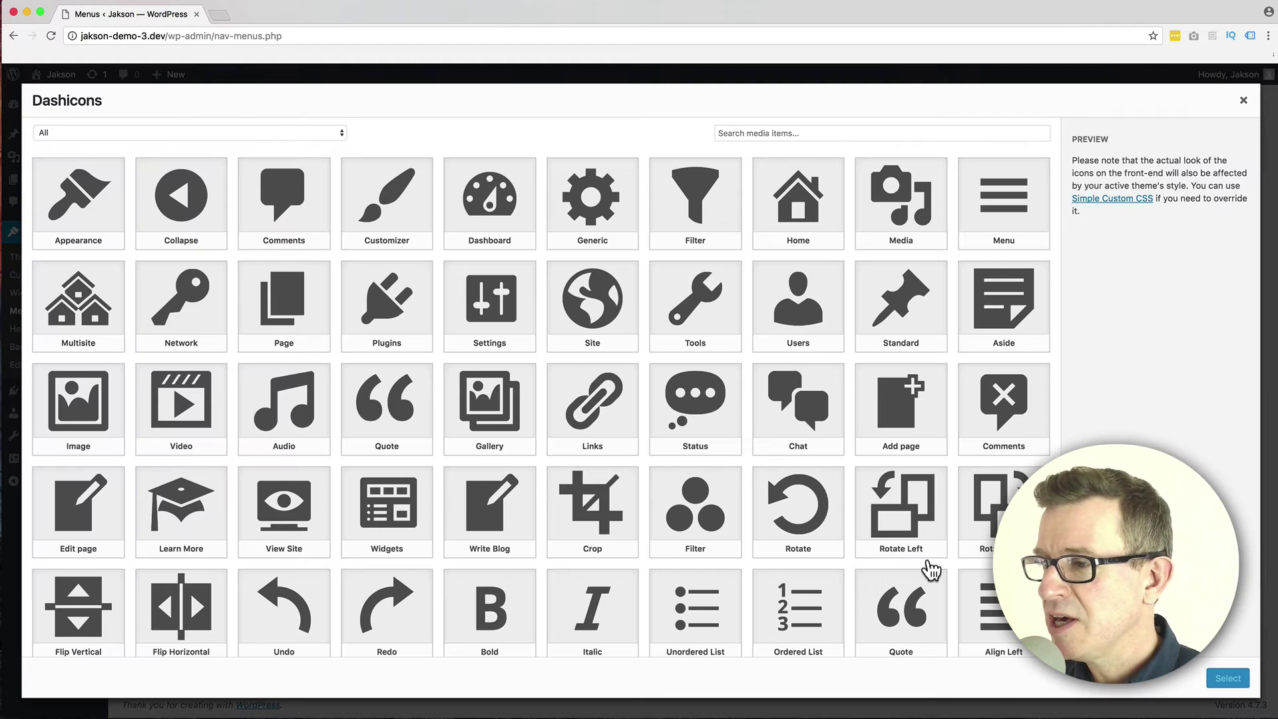
click(909, 606)
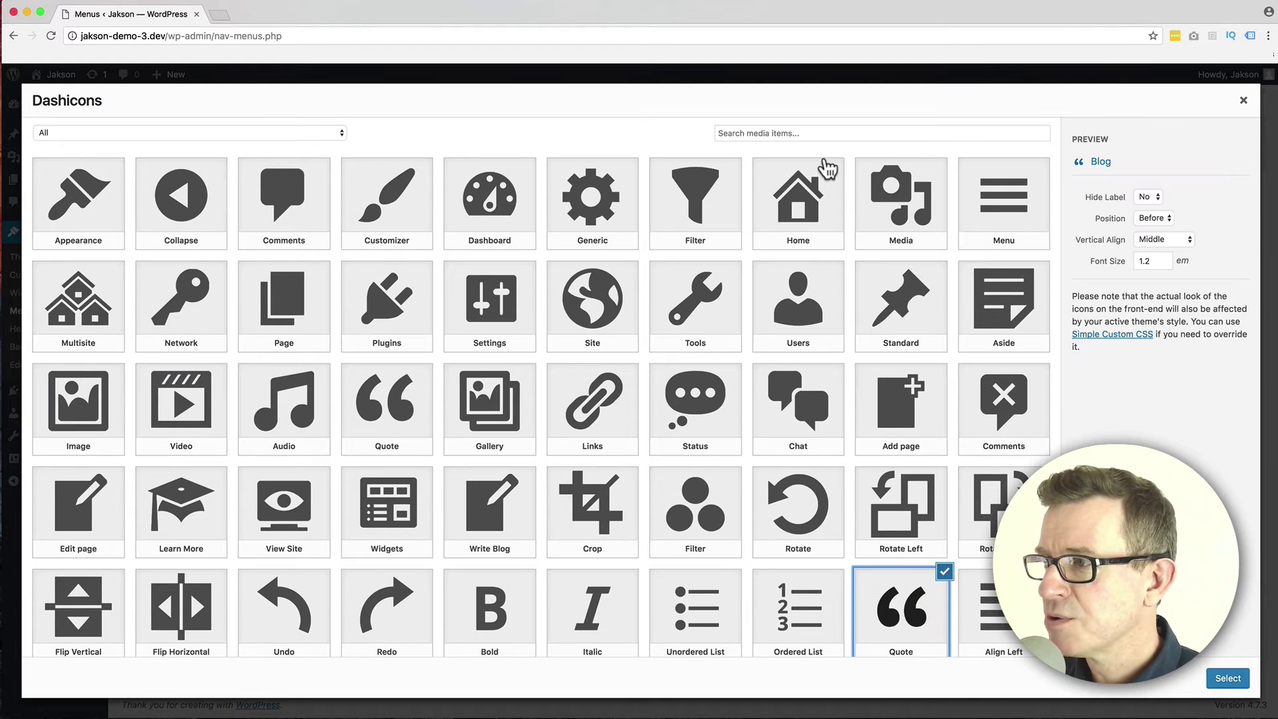
click(1229, 678)
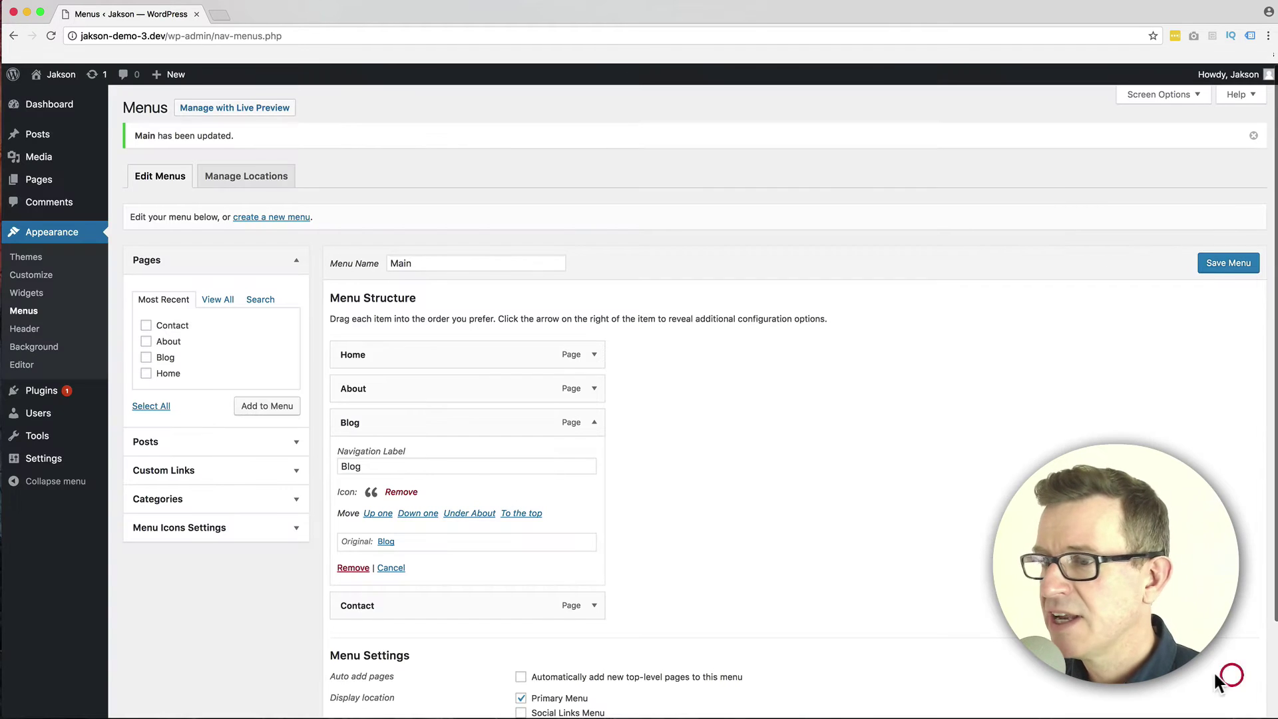
click(594, 422)
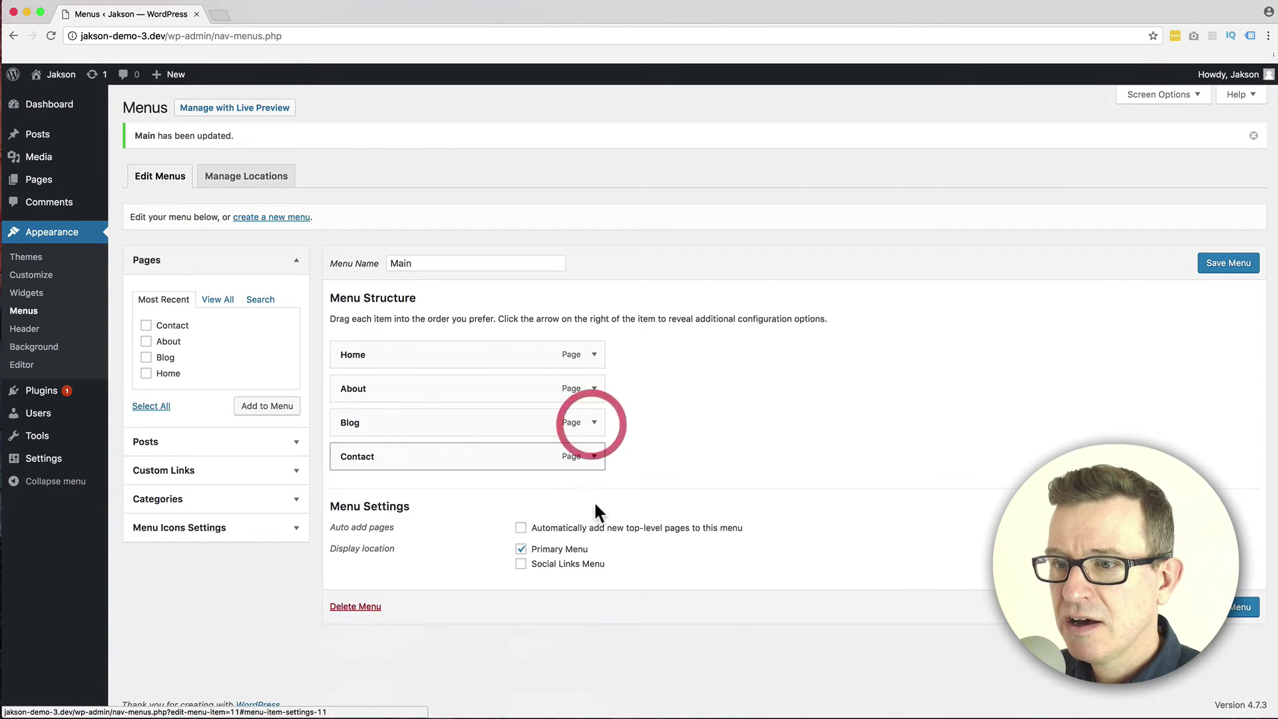
Give Contact the Chat icon, save the Main menu, and switch to Firefox.
click(594, 457)
click(375, 527)
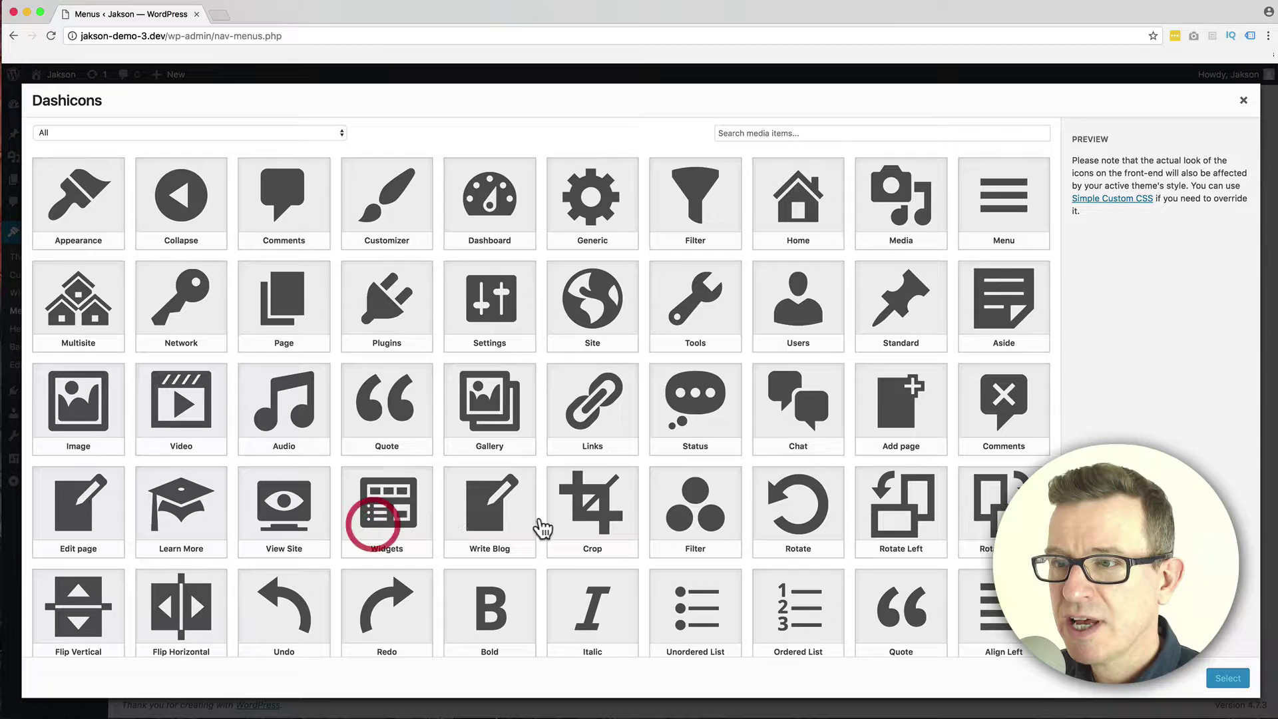
click(797, 401)
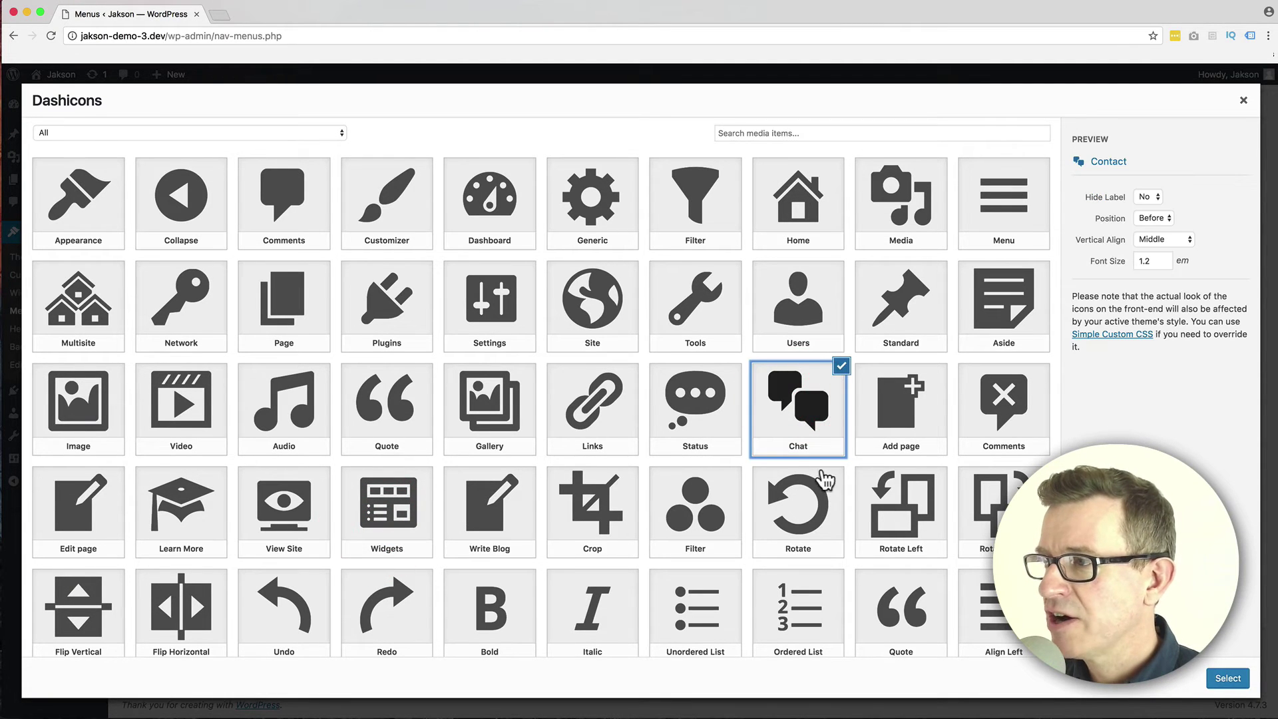
click(1230, 680)
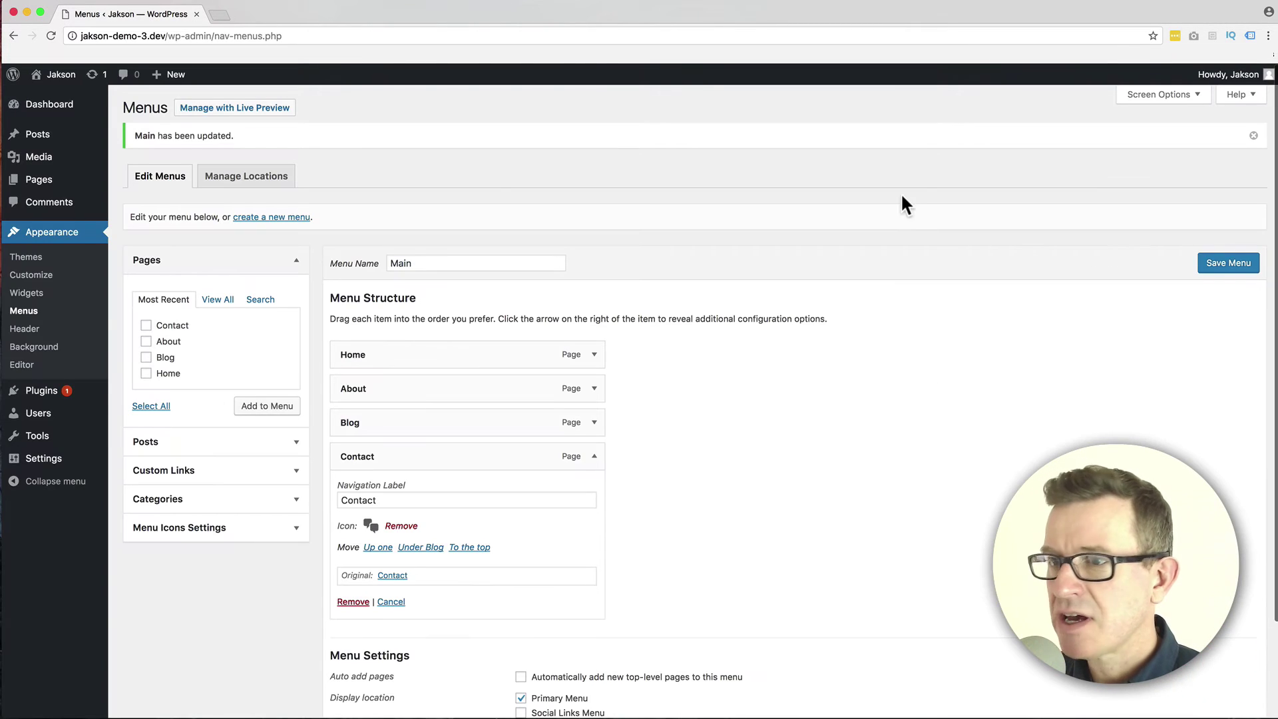
click(1229, 266)
key(super+Tab)
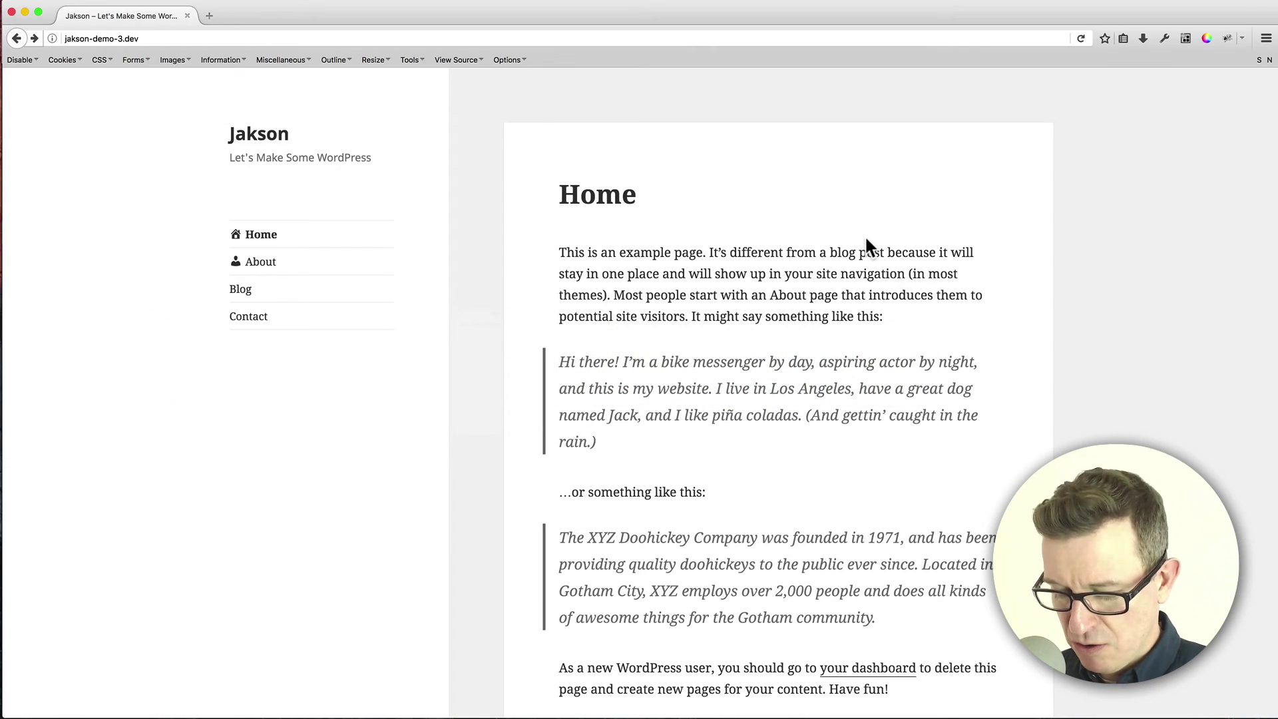
Reload the site to show the house, person, quote and chat menu icons.
key(super+r)
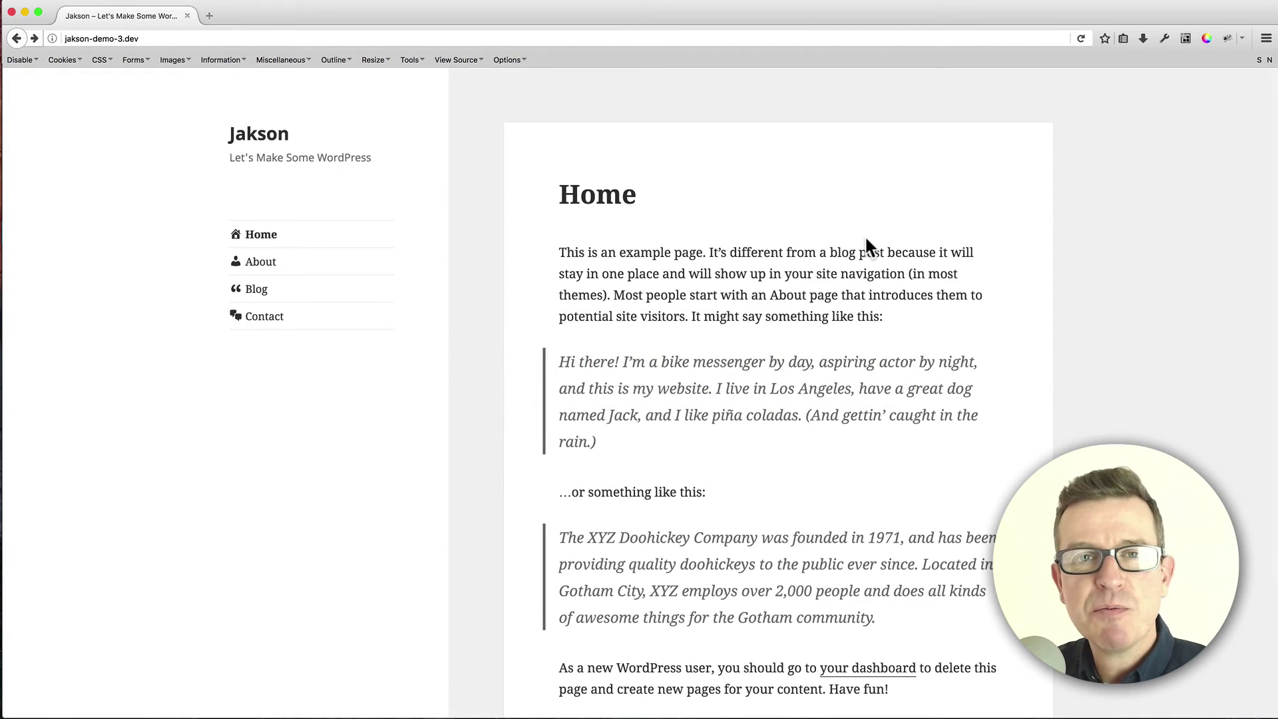